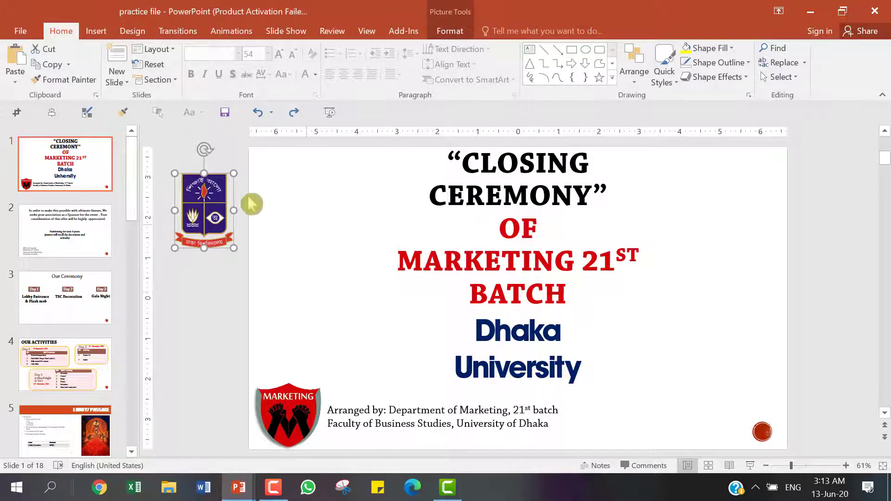
Redo the logo placement, check slides 2 and 3, then select the logo on slide 1.
key(ctrl+y)
key(ctrl+y)
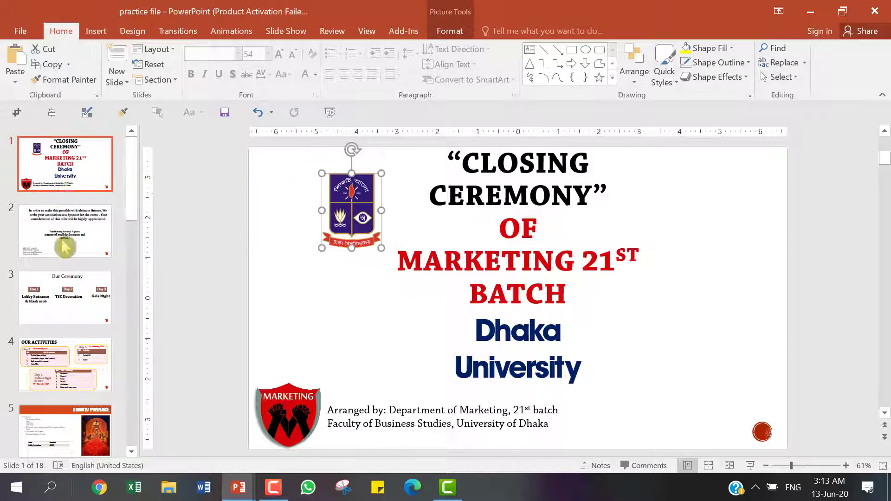
click(66, 244)
click(66, 312)
click(74, 188)
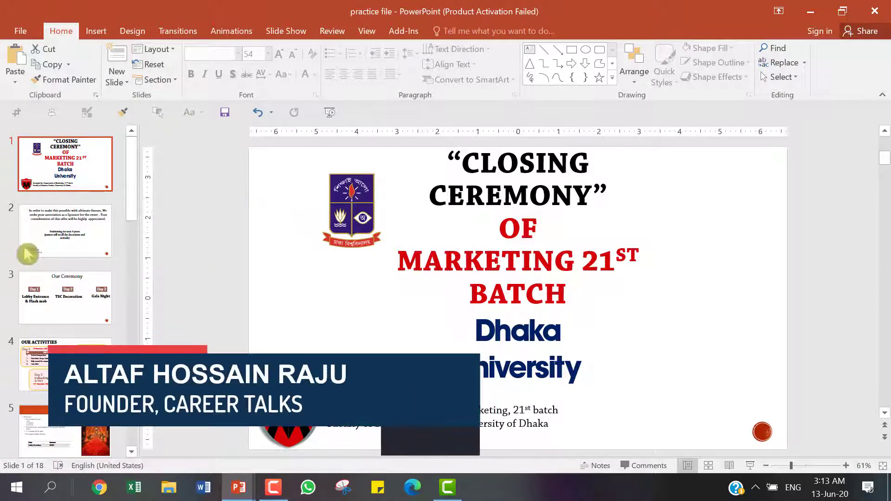
click(348, 181)
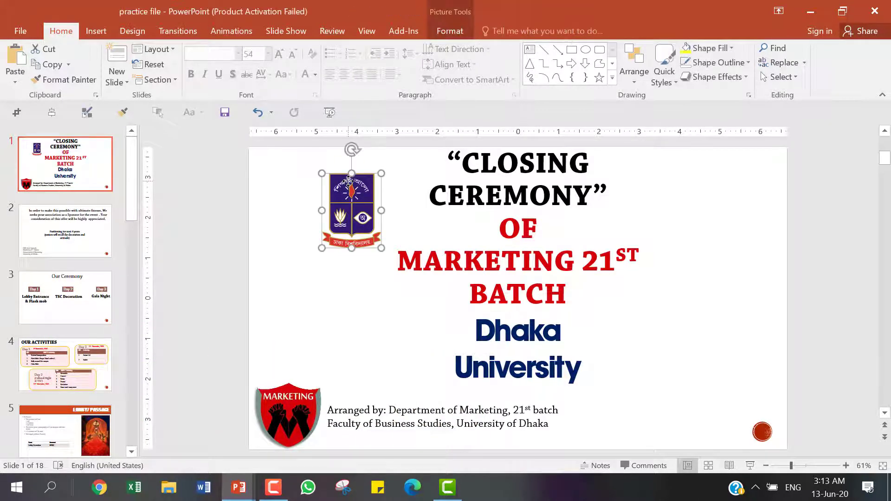
Cut the university logo from the title slide and paste it onto the top-level Slide Master.
right_click(349, 181)
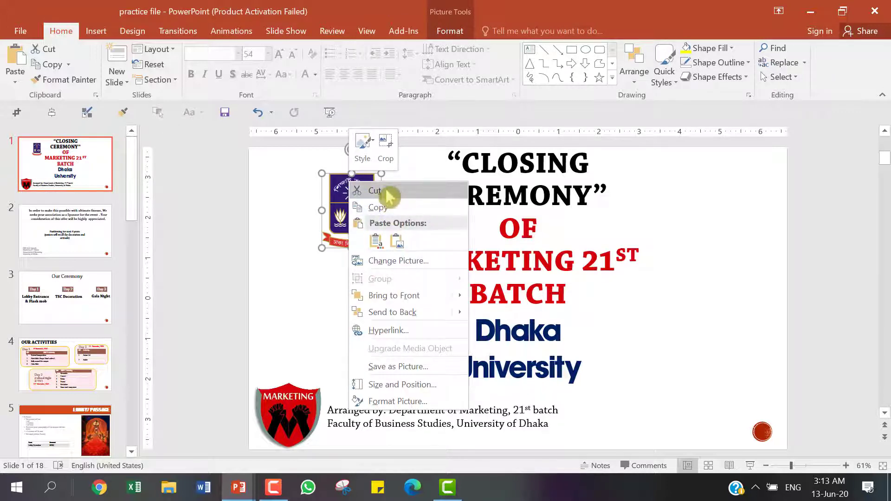
click(382, 191)
click(372, 32)
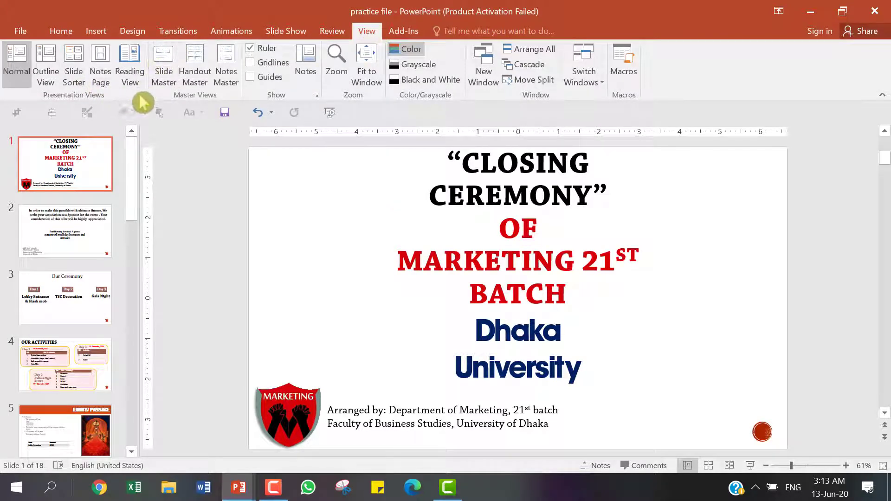
click(163, 83)
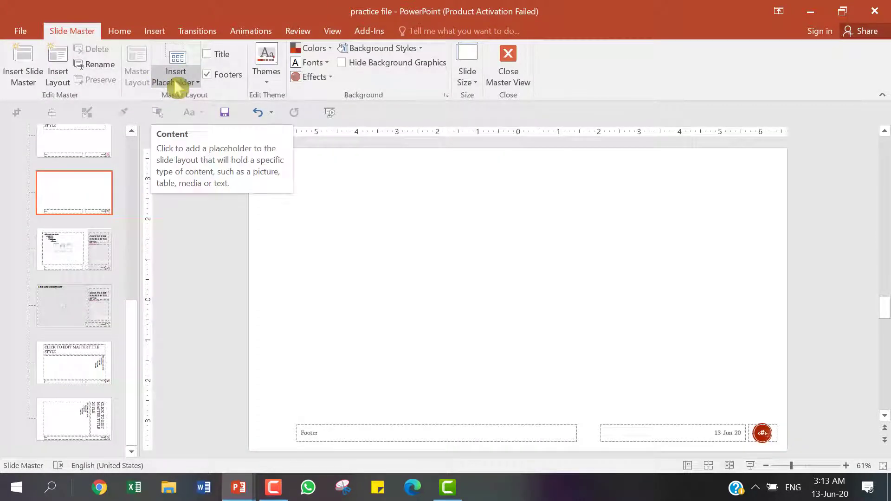
click(103, 150)
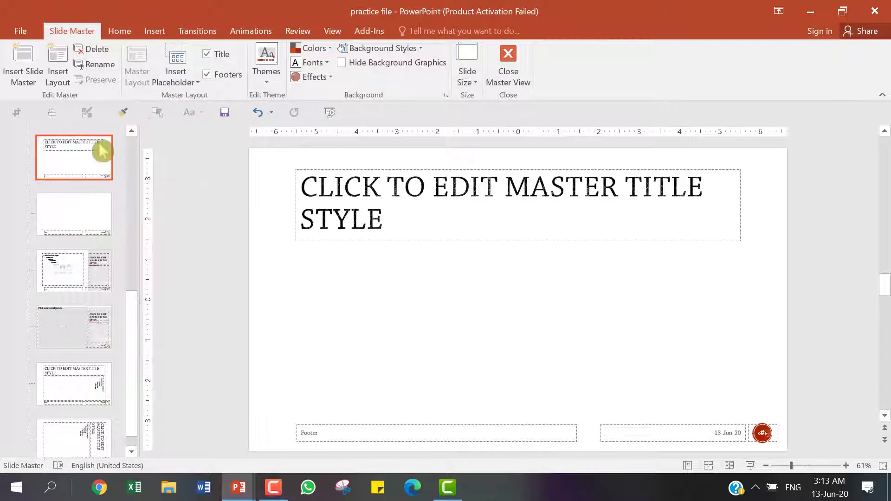
key(Home)
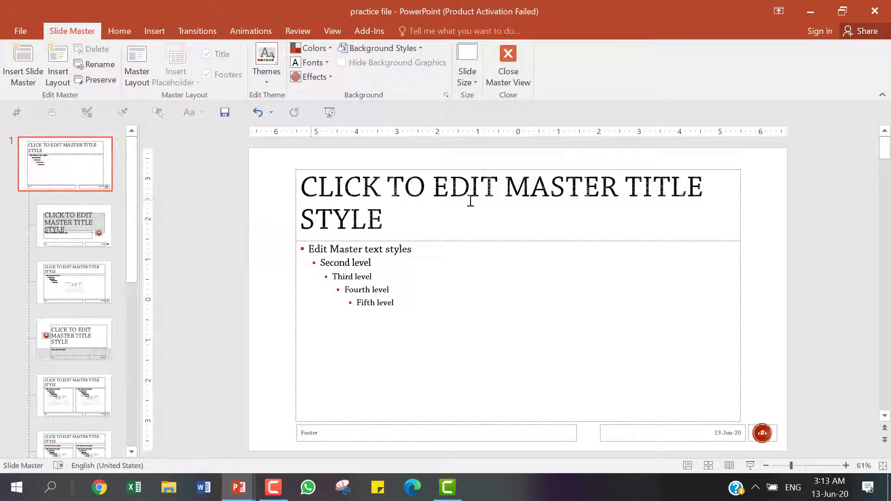
key(ctrl+v)
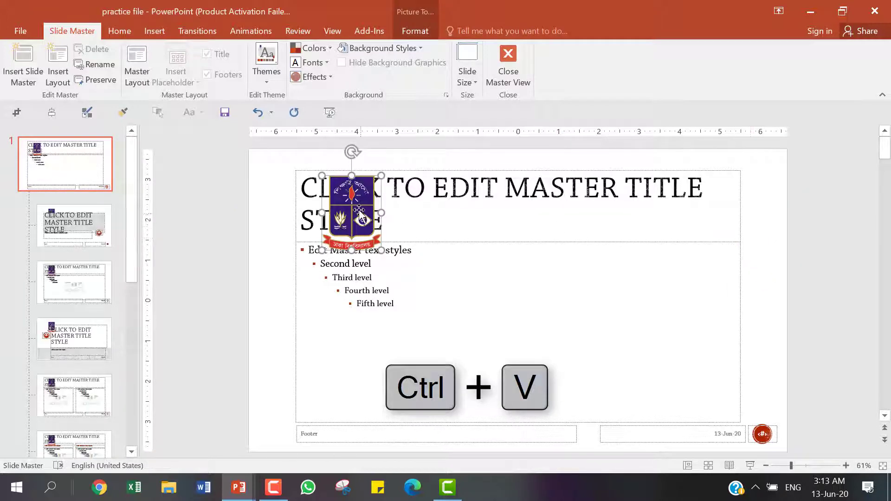
Align the logo to the master's centre and middle, then preview a layout to confirm it shows.
click(415, 30)
click(711, 49)
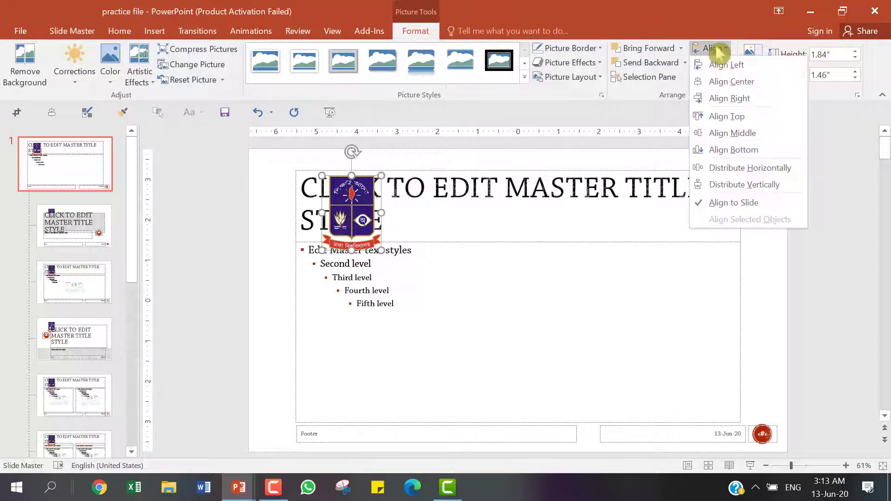
click(727, 82)
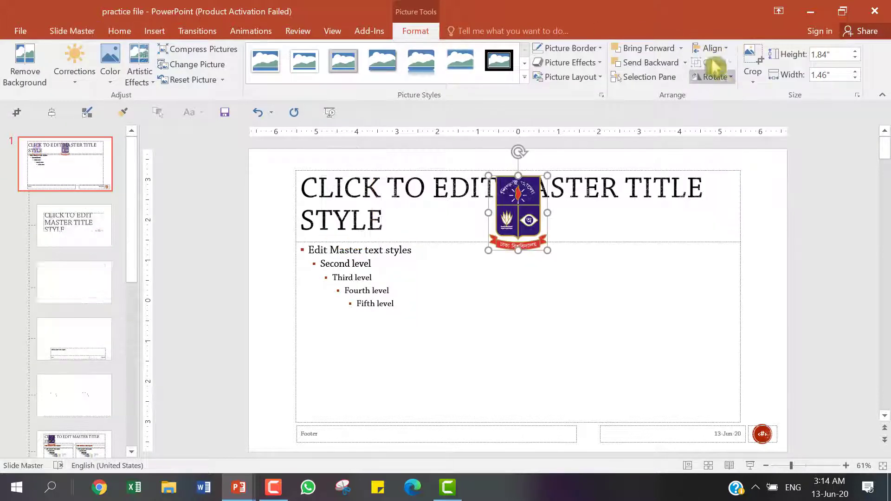
click(712, 48)
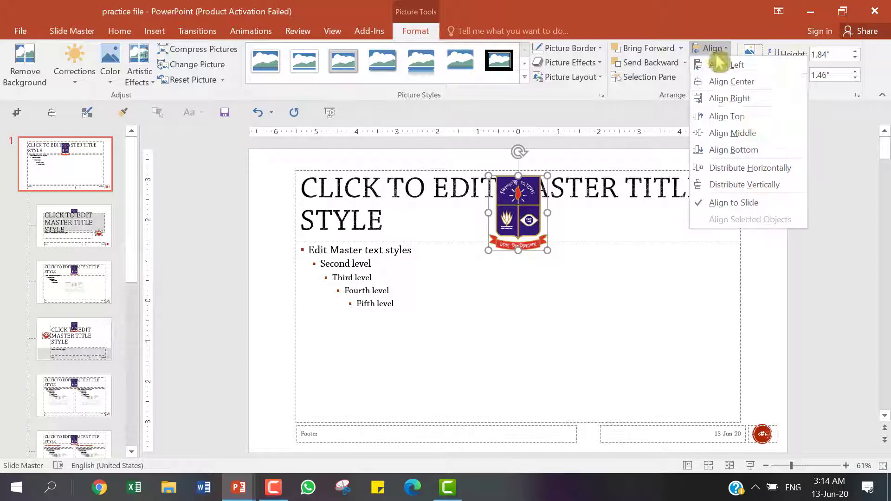
click(731, 133)
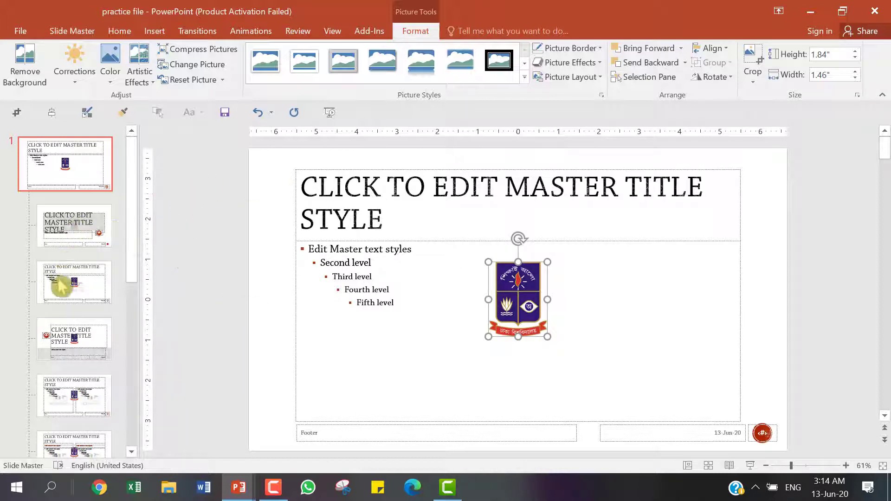
click(80, 408)
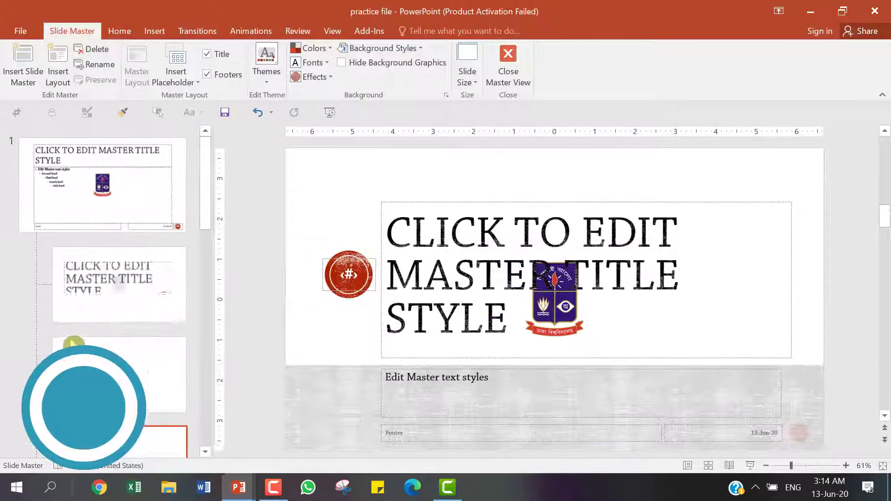
Leave Slide Master and return to Normal view.
ctrl+scroll(79, 339, up, 3)
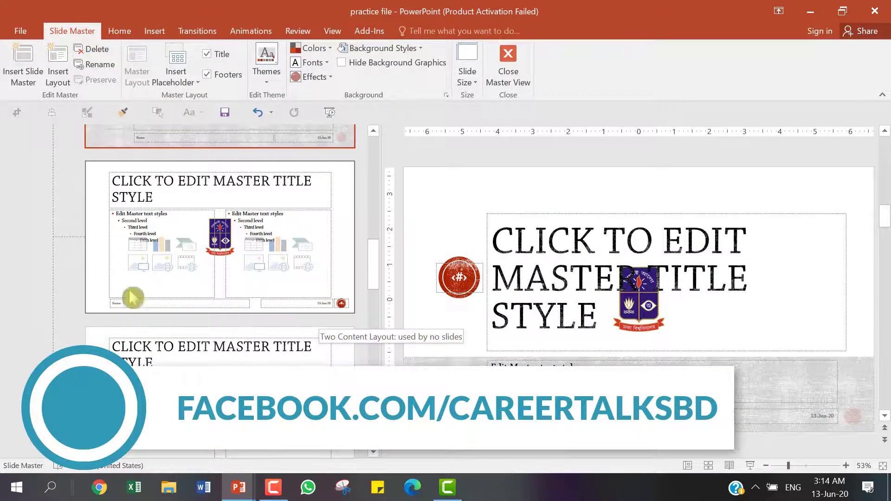
scroll(298, 334, up, 5)
scroll(294, 318, up, 5)
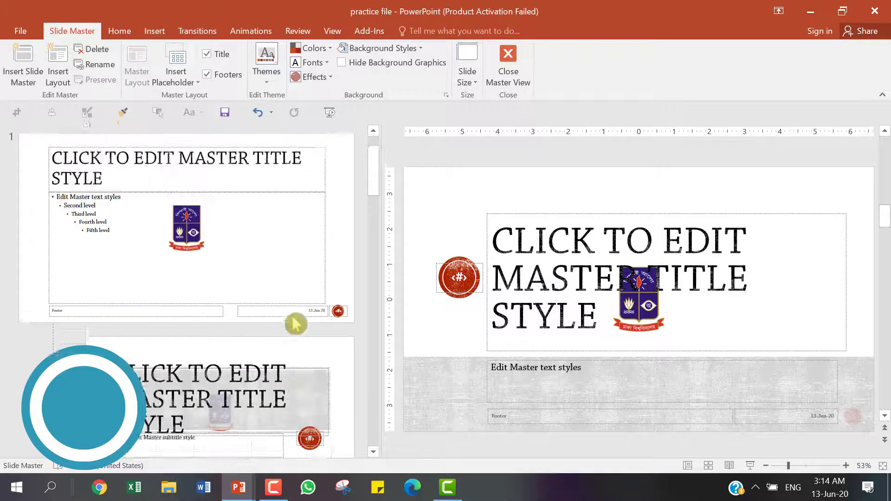
click(332, 31)
click(16, 55)
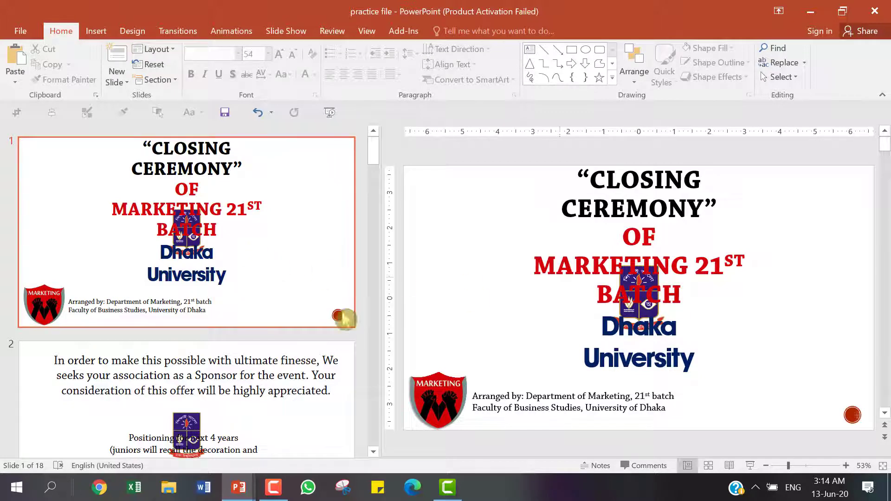
Check slides 2 and 3 for the logo, then undo the master logo change from slide 1.
click(285, 390)
click(265, 386)
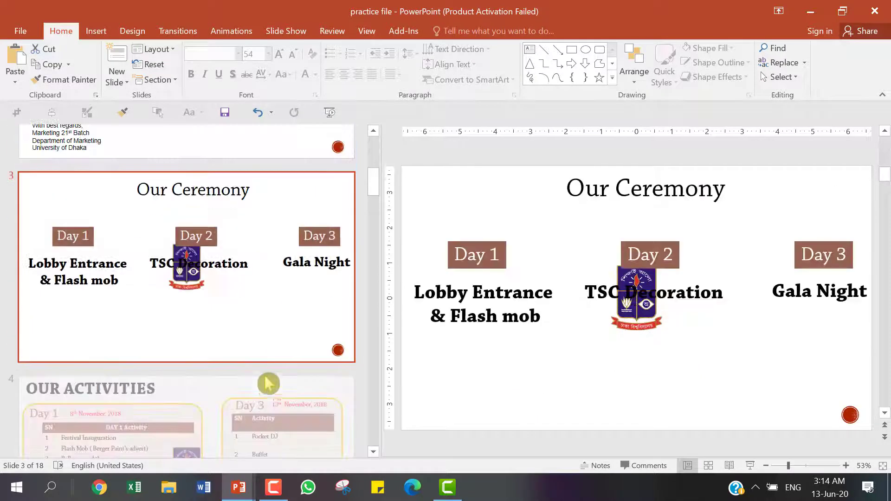
scroll(296, 240, up, 5)
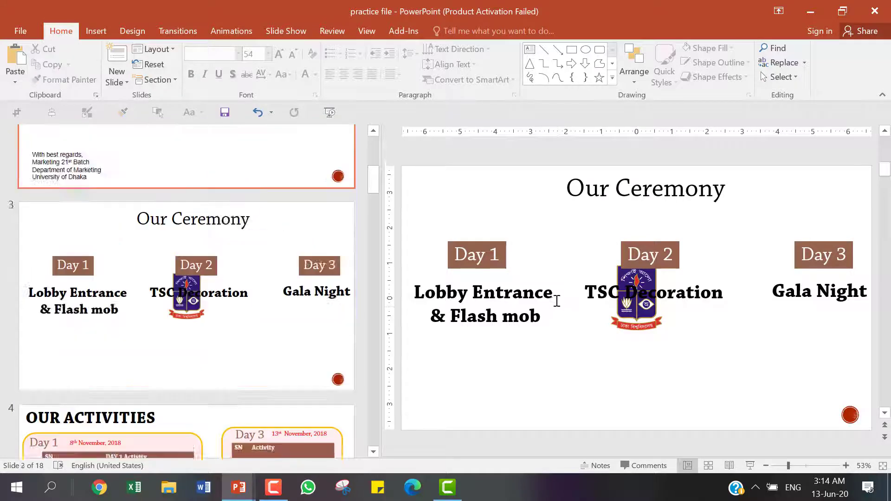
click(264, 302)
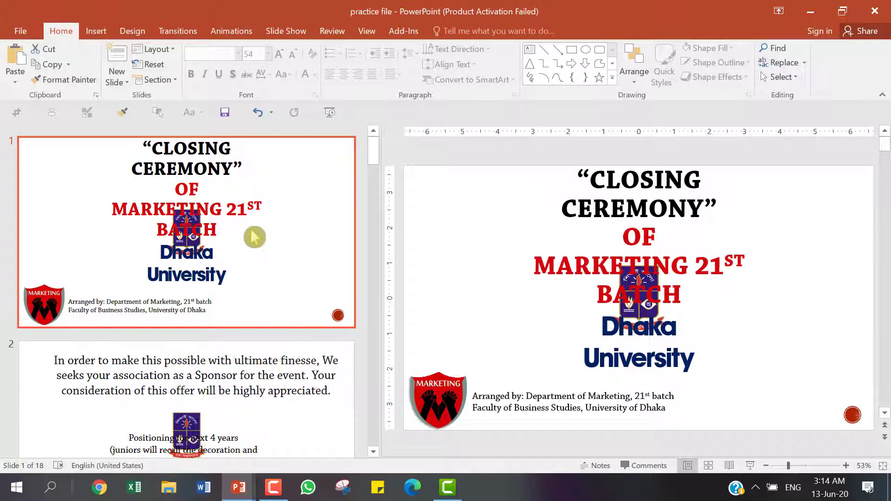
key(ctrl+z)
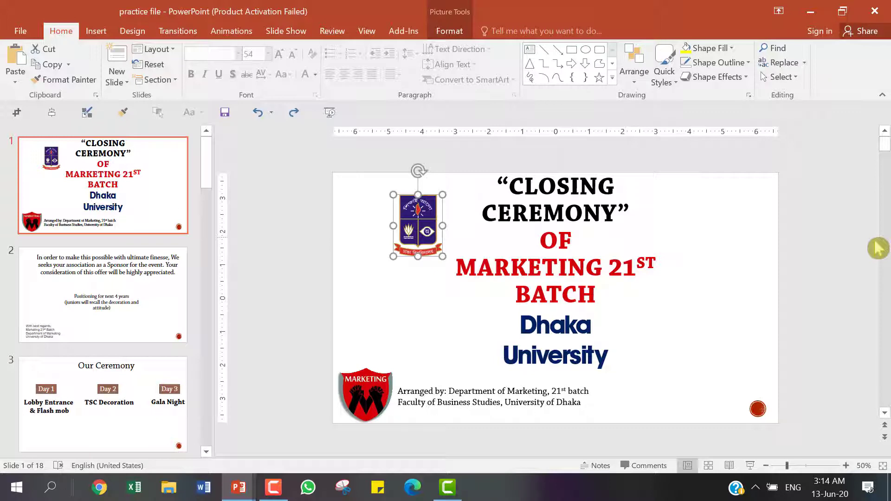
Nudge the title-slide logo left and recolour it with the Washout effect.
drag(422, 216, 398, 214)
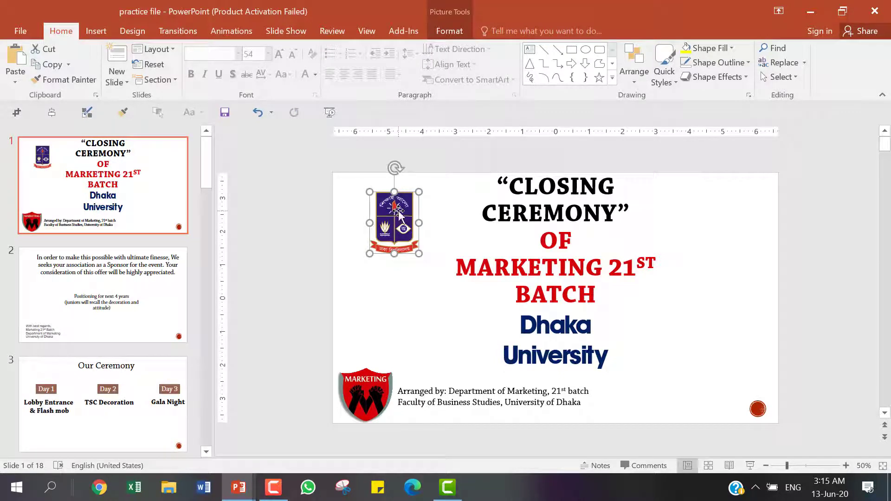
click(462, 33)
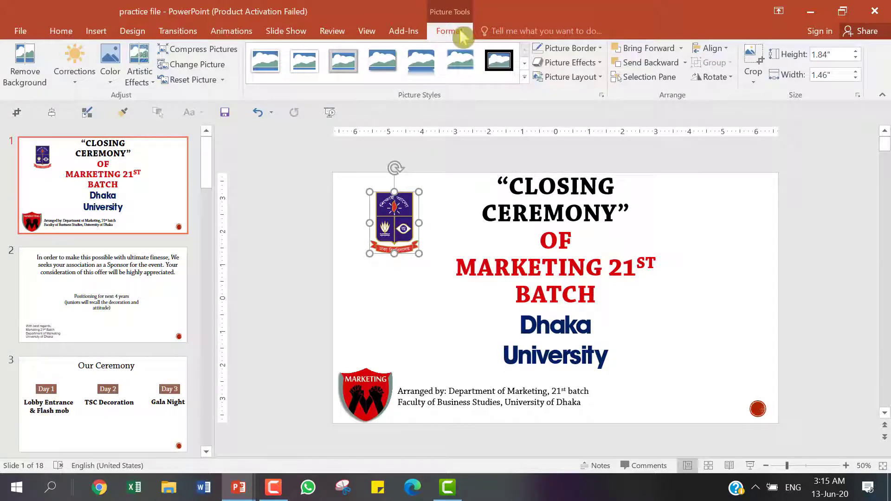
click(111, 81)
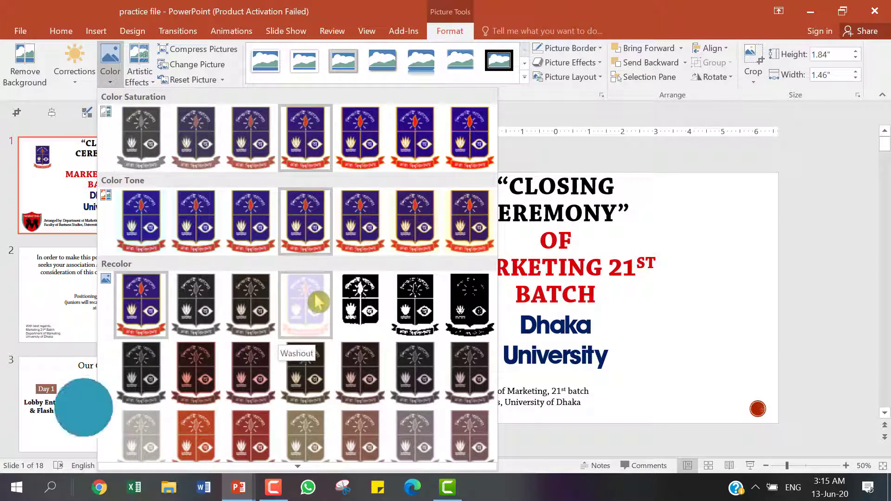
click(300, 316)
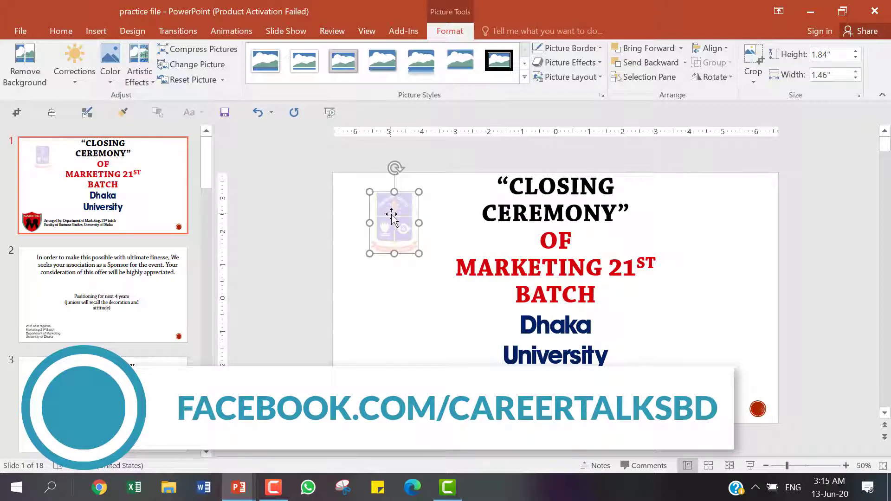
mouse_move(392, 218)
mouse_down()
mouse_move(380, 218)
mouse_move(387, 224)
mouse_up()
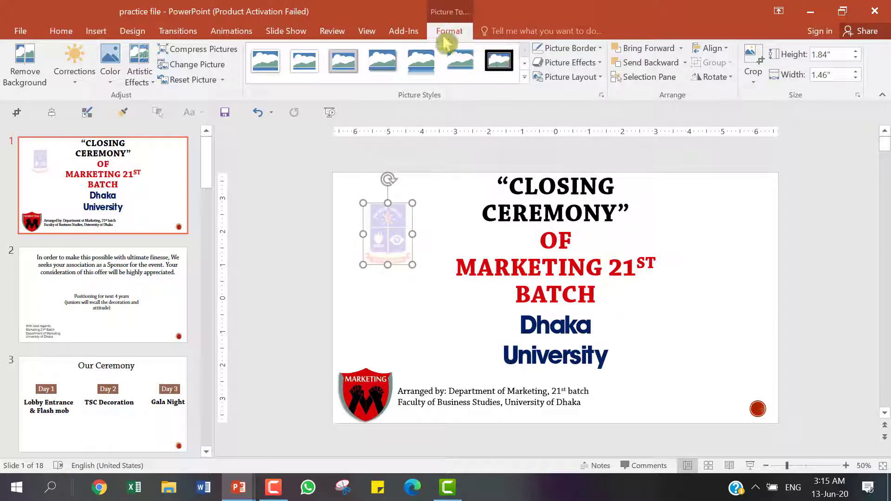
Centre the faded logo horizontally and vertically on the title slide, behind the heading.
click(710, 48)
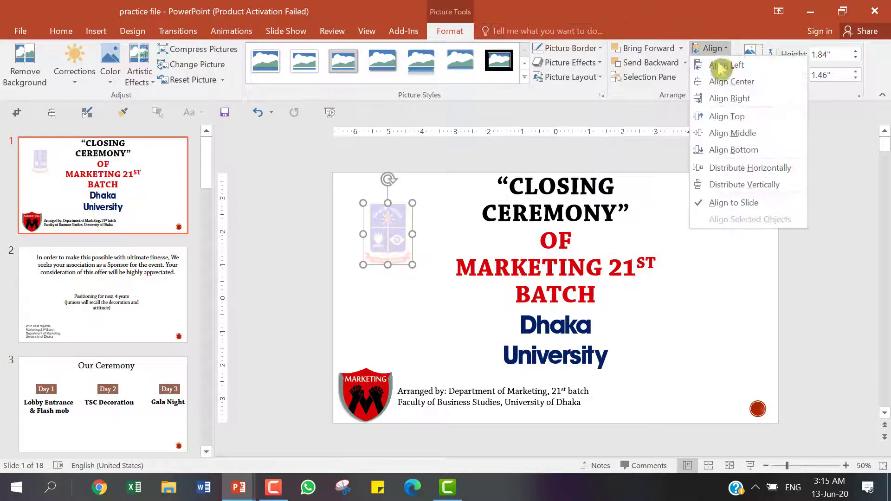
key(Escape)
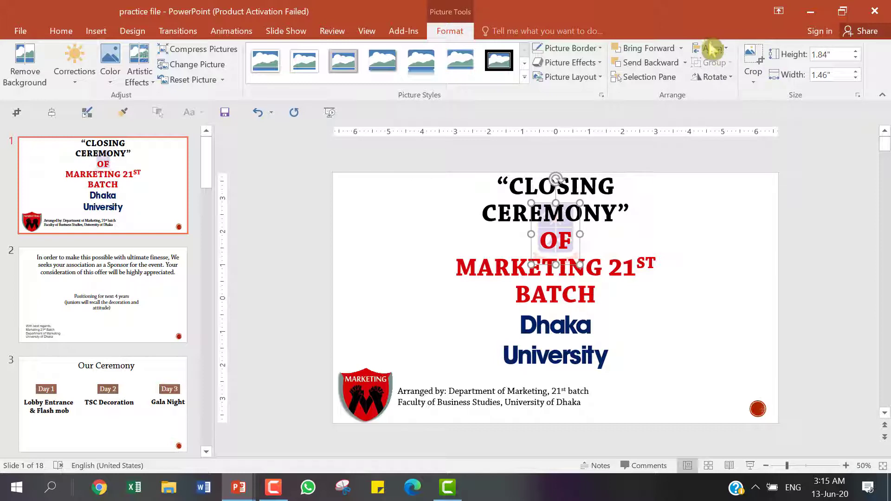
click(711, 48)
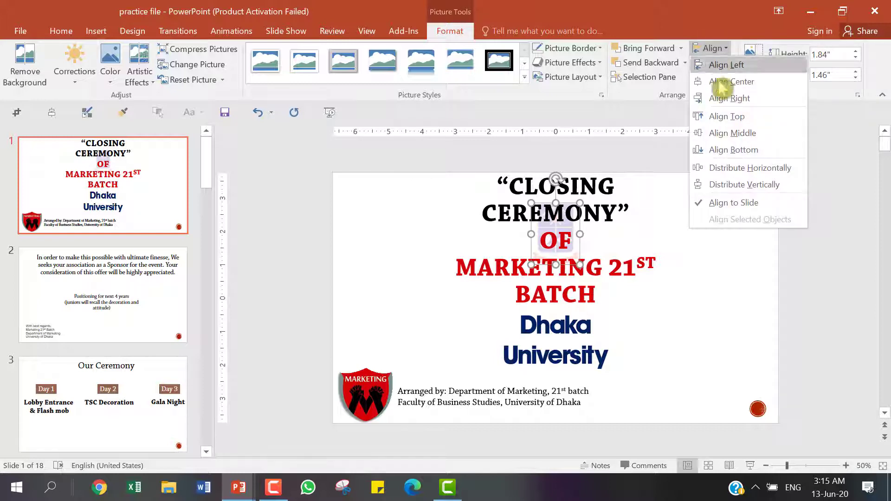
click(730, 134)
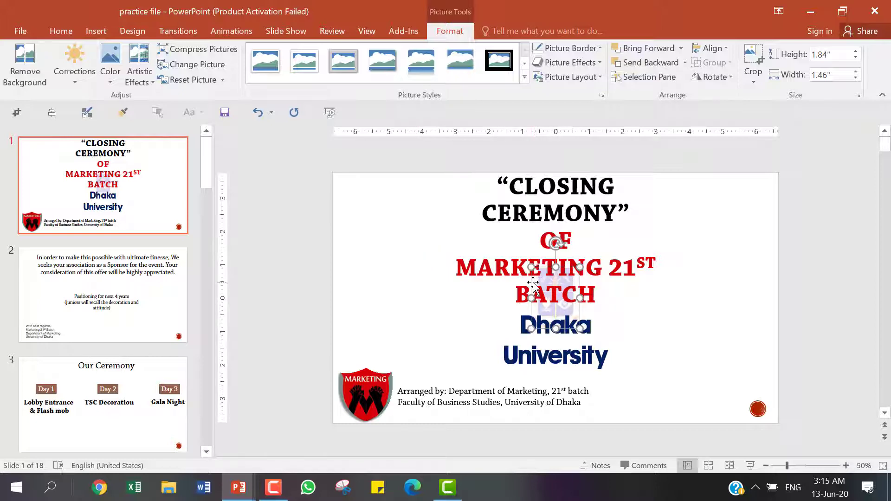
click(438, 269)
drag(538, 295, 580, 279)
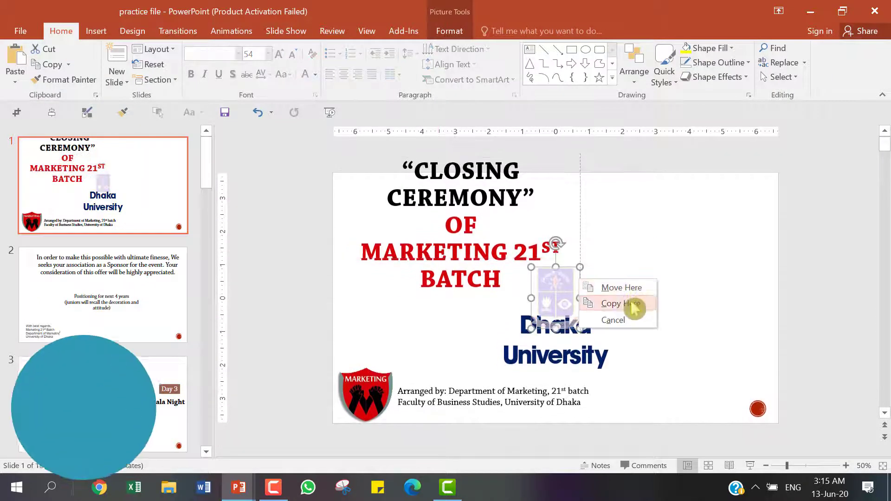
Copy the faded crest picture, paste it onto slide 2 and select the pasted copy.
click(634, 304)
right_click(565, 297)
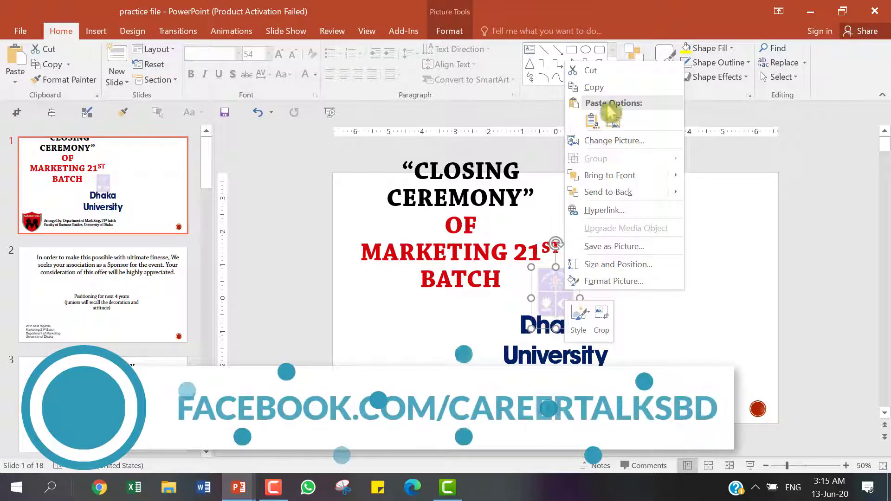
key(Escape)
click(134, 281)
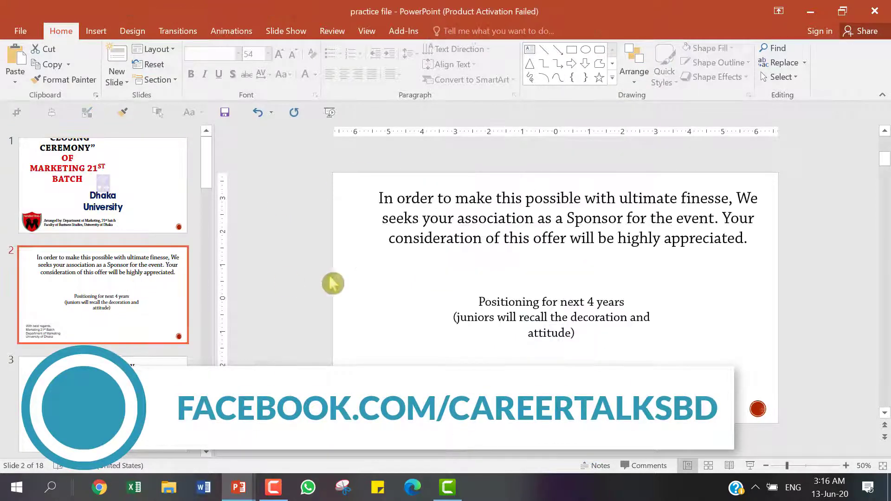
right_click(296, 194)
click(349, 224)
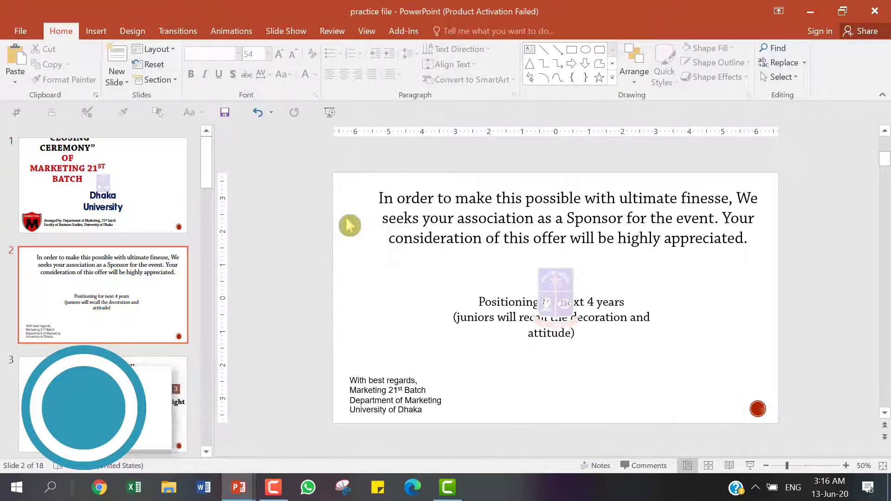
click(568, 292)
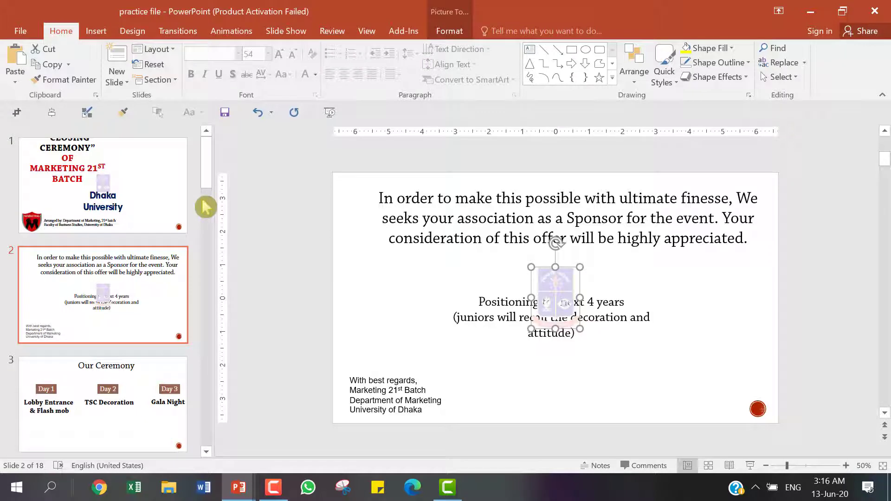
scroll(426, 216, up, 1)
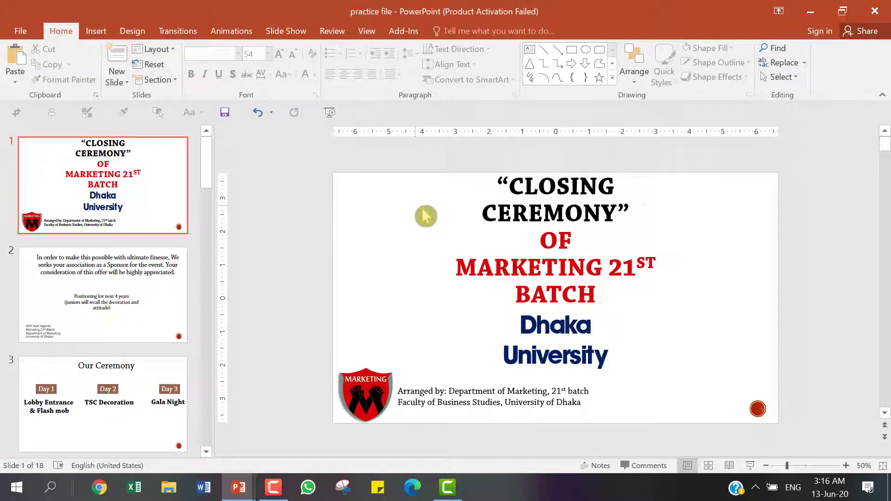
Select the Dhaka University text box, nudge it slightly left, and cut it.
click(536, 354)
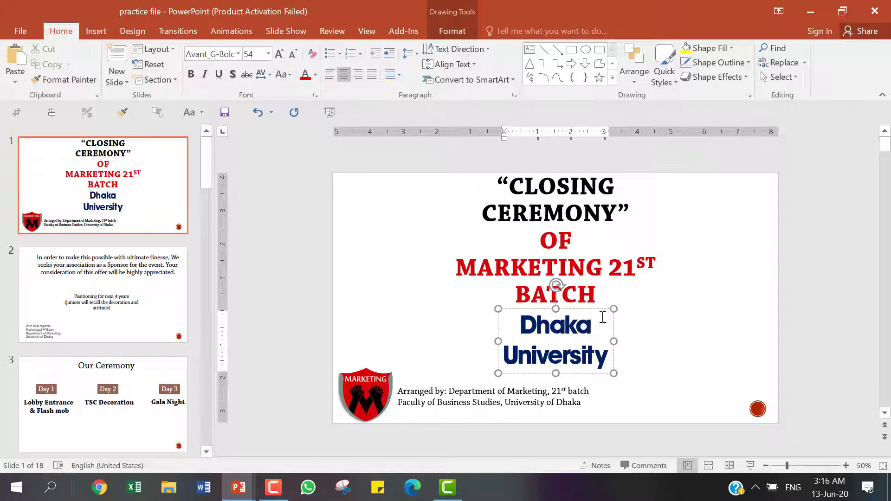
drag(615, 327, 607, 323)
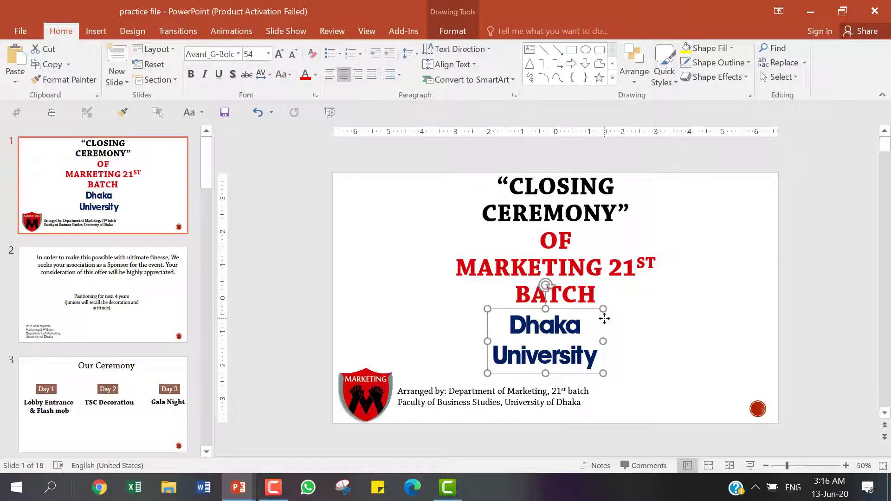
right_click(604, 319)
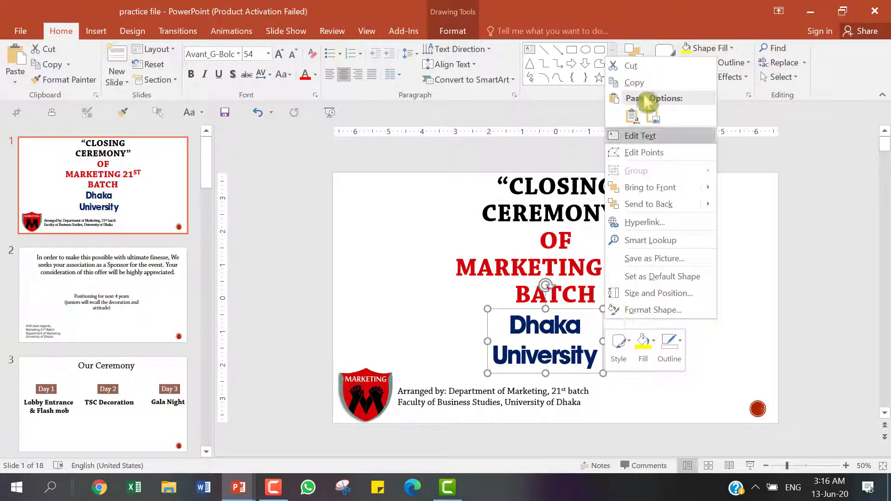
click(631, 65)
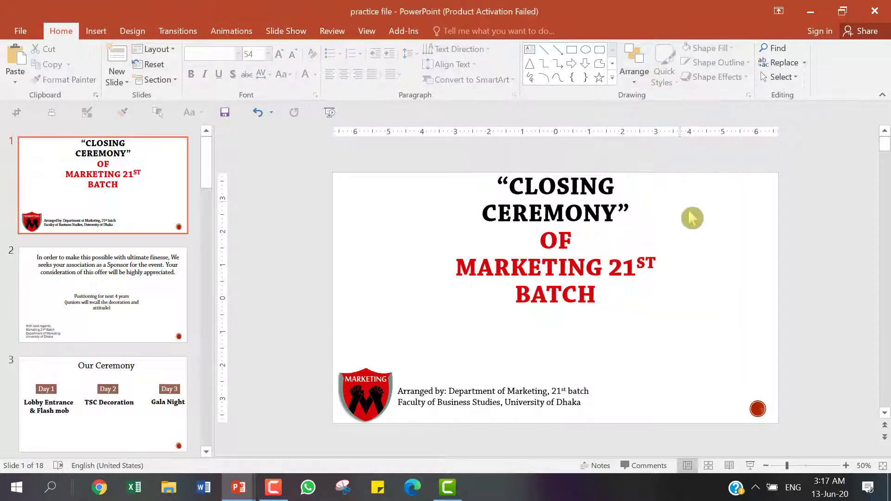
Paste the Dhaka University text back on slide 1 as a picture and select it.
right_click(609, 320)
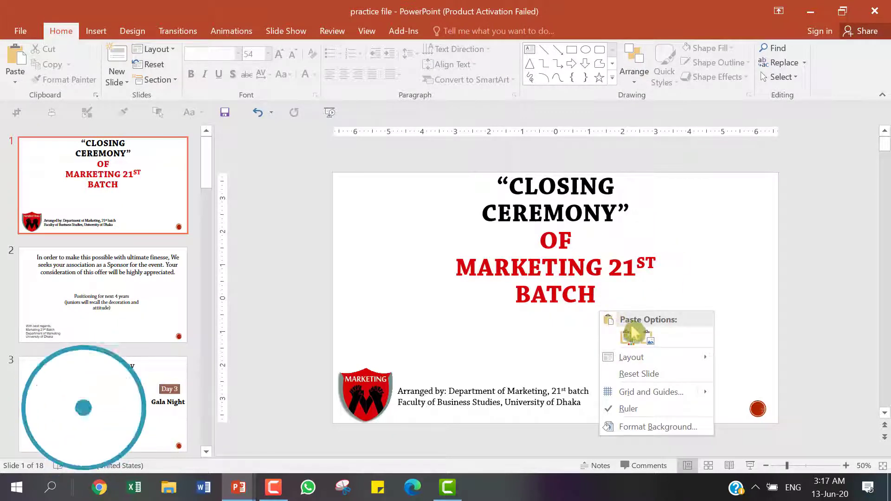
click(658, 338)
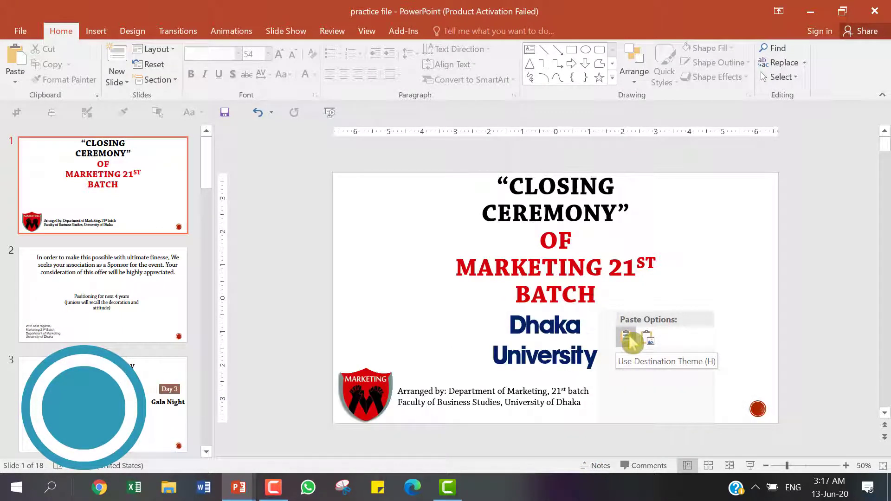
click(653, 341)
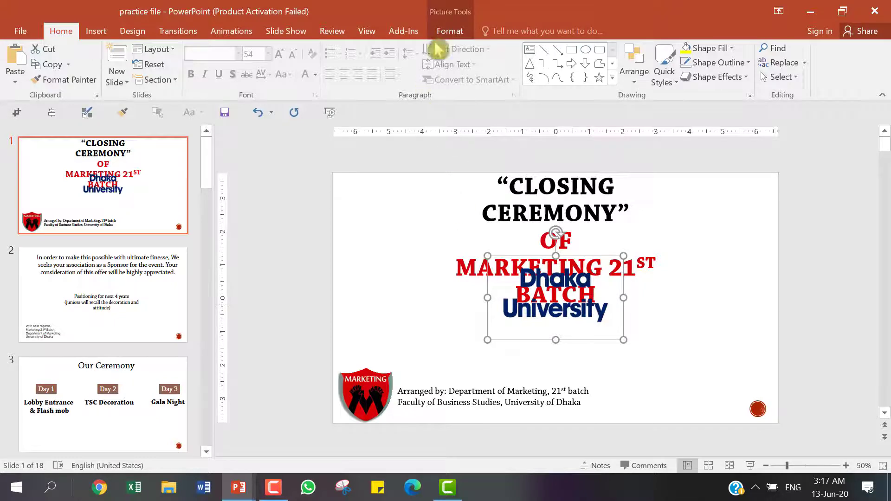
Recolour the Dhaka University picture with the Washout effect.
click(446, 33)
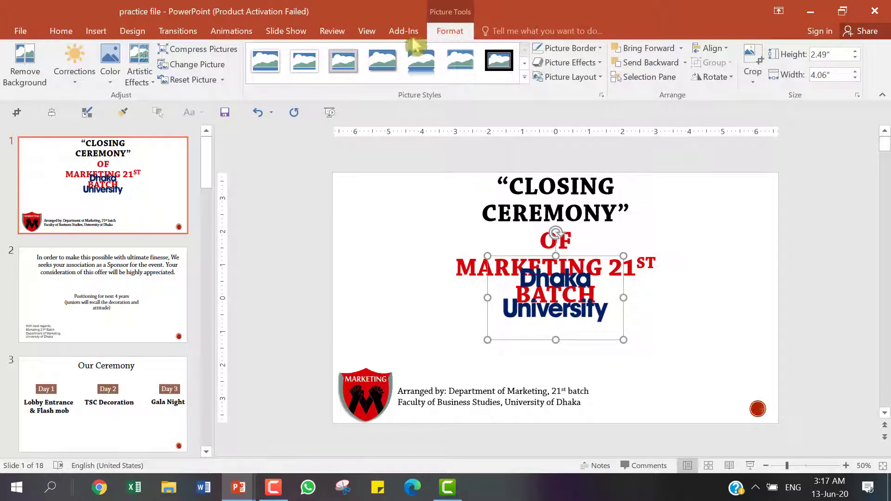
click(110, 82)
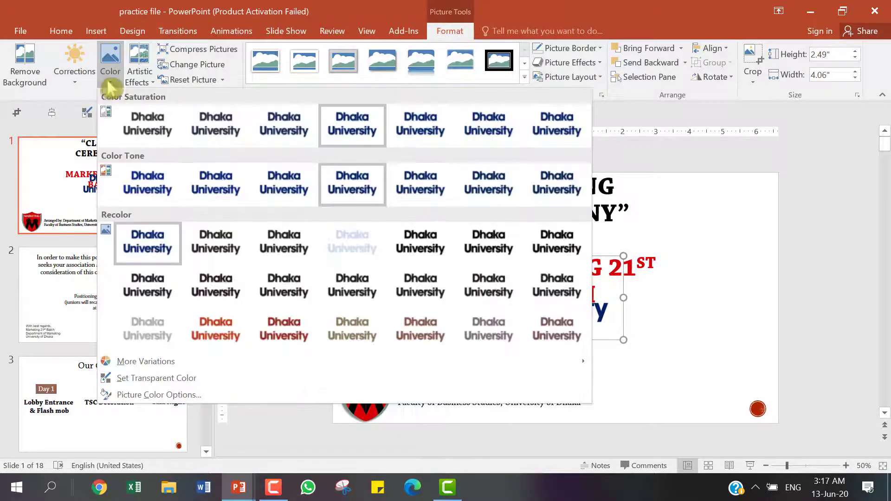
click(365, 243)
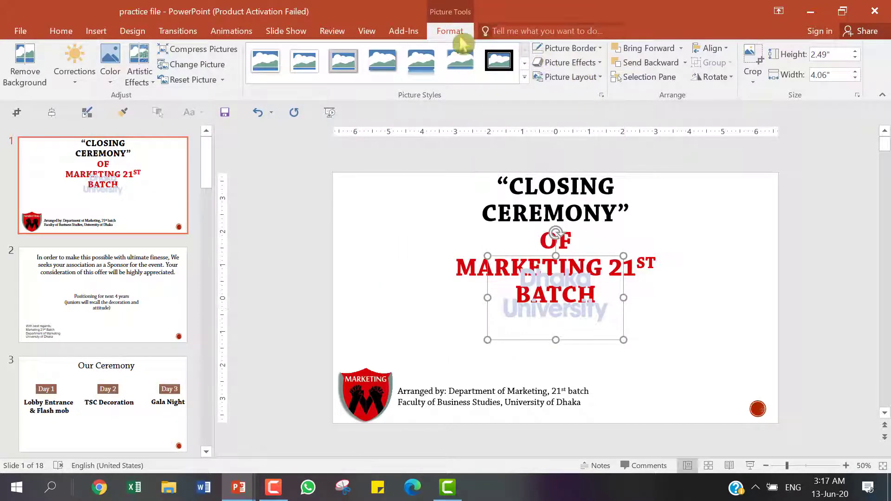
Align the washed-out wordmark to the slide's centre and middle.
click(726, 48)
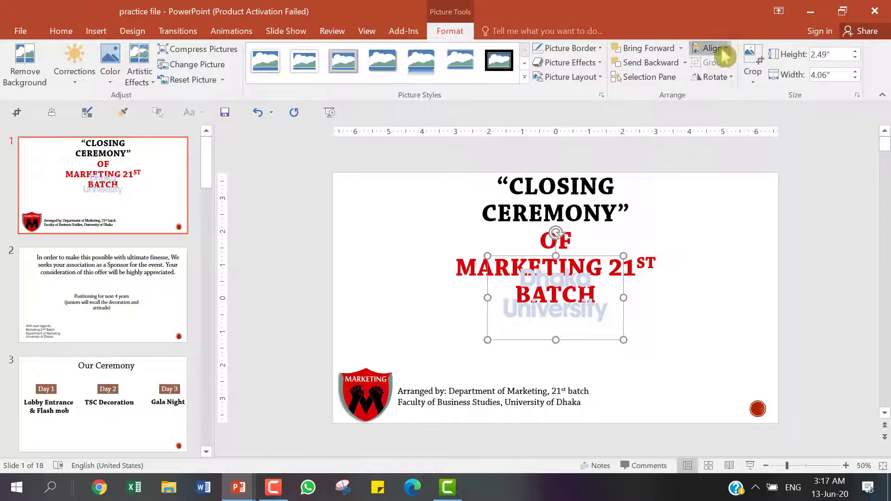
click(731, 85)
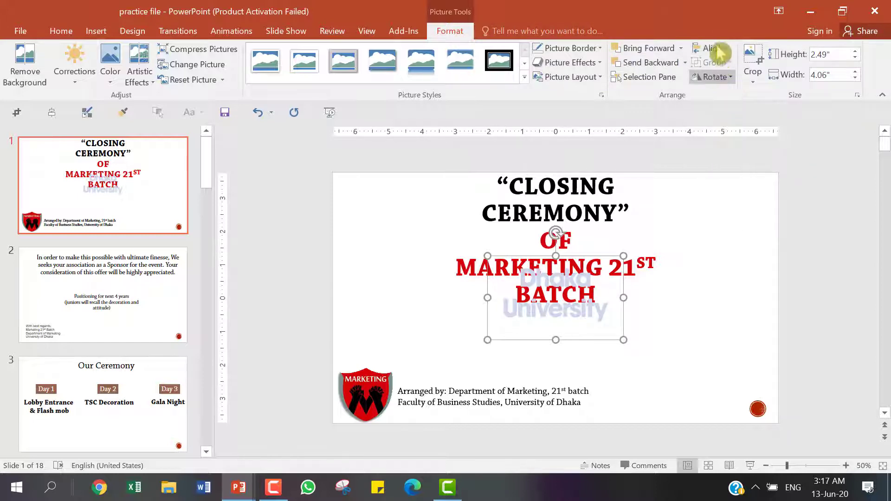
click(709, 48)
click(742, 134)
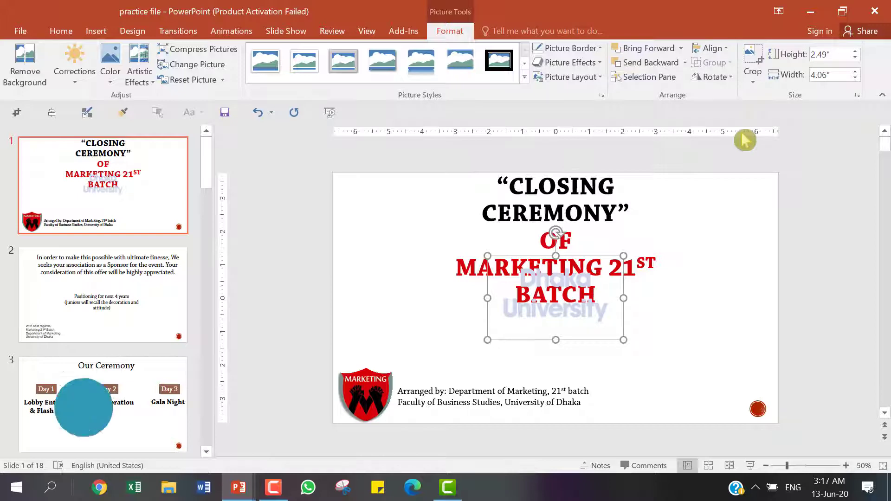
Cut the washed-out wordmark and open Slide Master view on the top-level master.
right_click(621, 290)
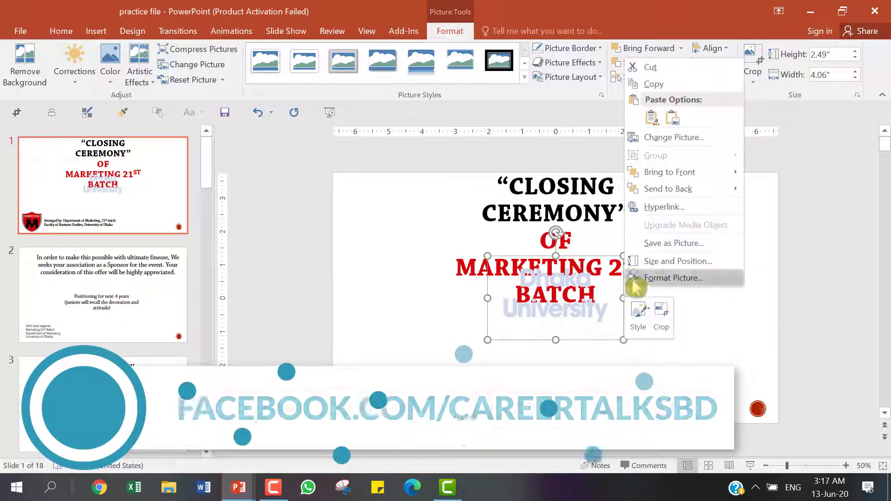
click(664, 67)
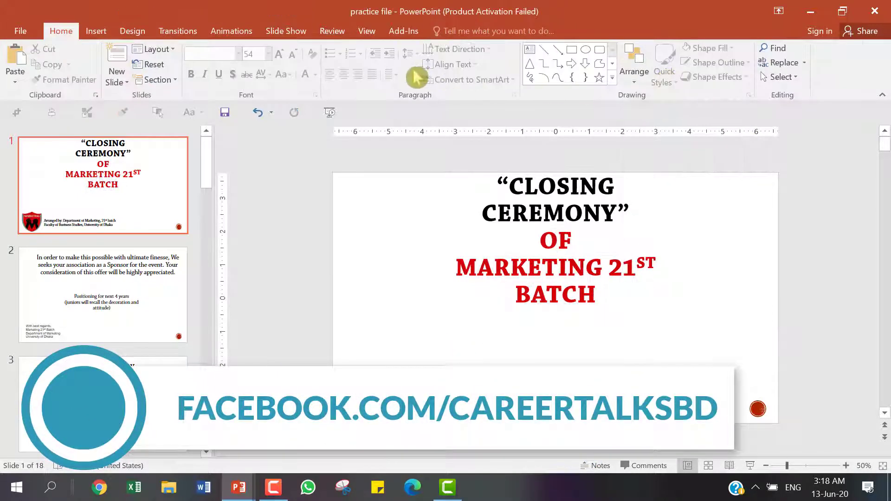
click(366, 32)
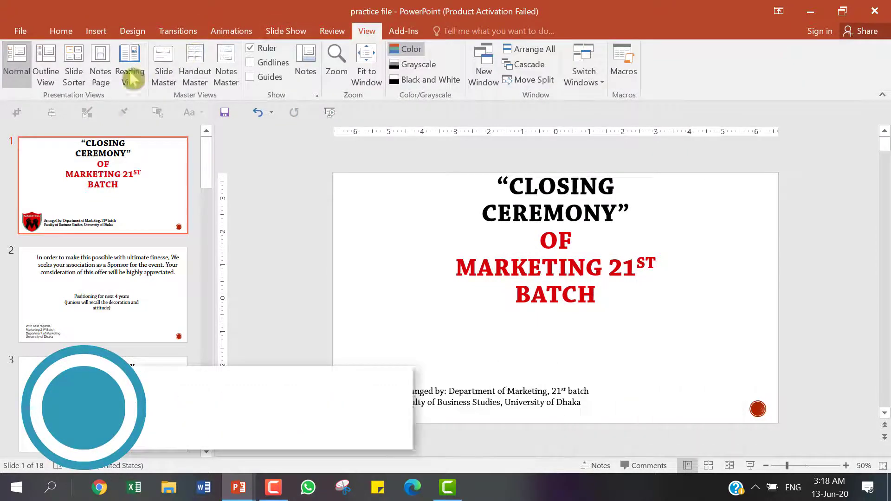
click(175, 80)
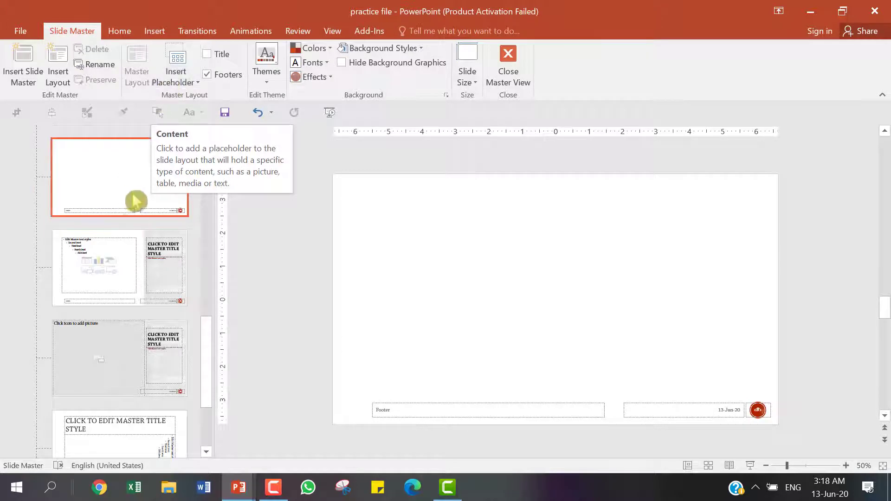
scroll(138, 200, up, 5)
click(138, 200)
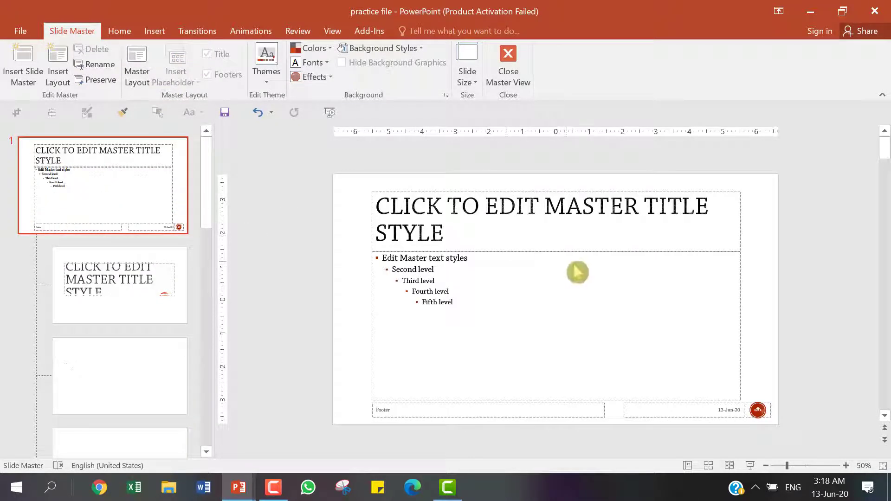
Paste the washed-out Dhaka University wordmark onto the slide master and deselect it.
right_click(766, 234)
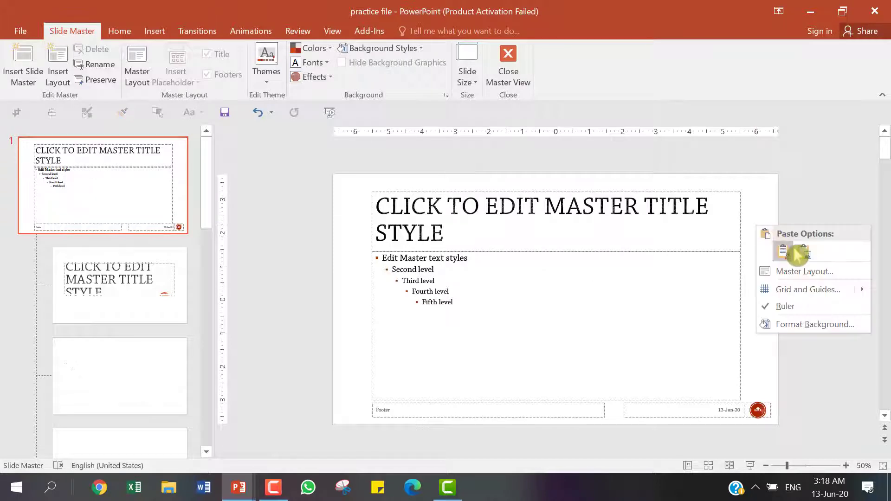
click(804, 253)
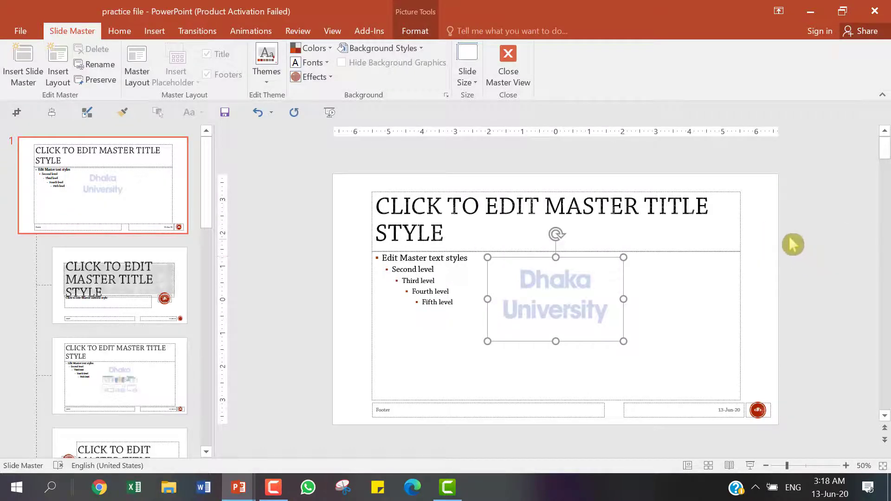
click(765, 239)
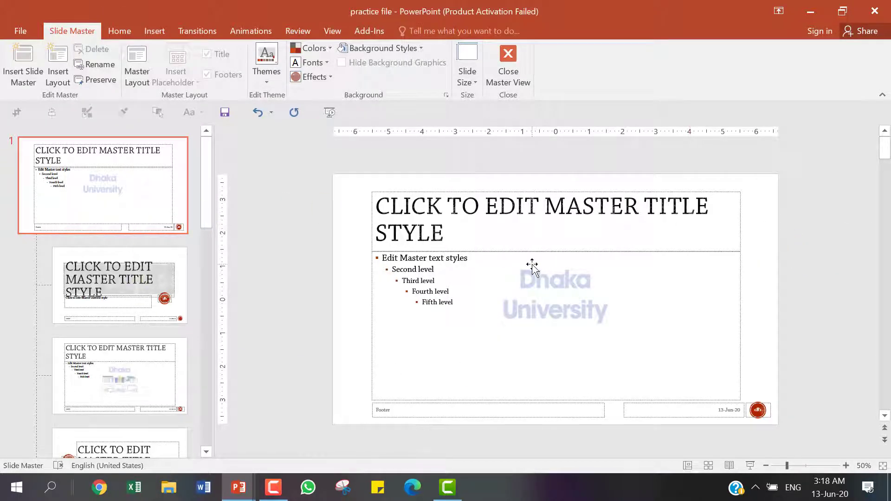
Confirm the watermark shows on the Title Slide, Title and Content, Two Content, Title Only and Blank layouts.
click(128, 284)
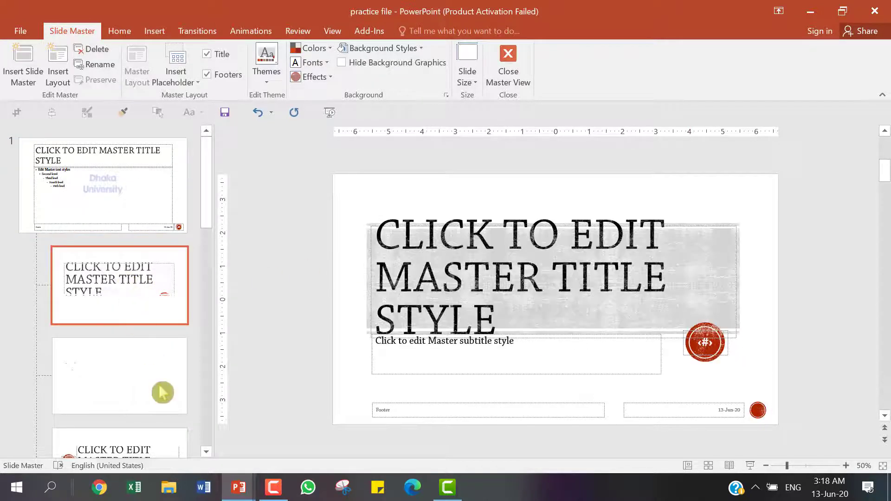
click(152, 385)
scroll(149, 380, down, 3)
click(146, 379)
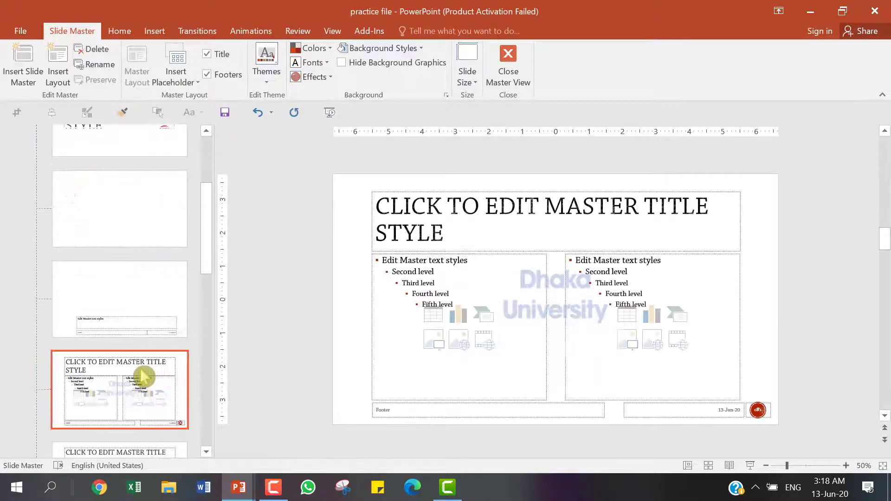
scroll(147, 382, down, 3)
scroll(147, 381, down, 2)
click(149, 376)
click(139, 427)
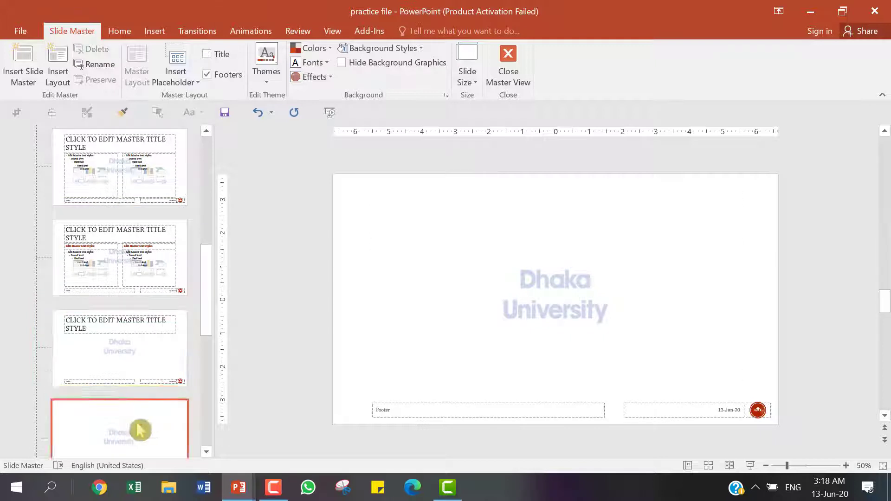
scroll(139, 427, down, 3)
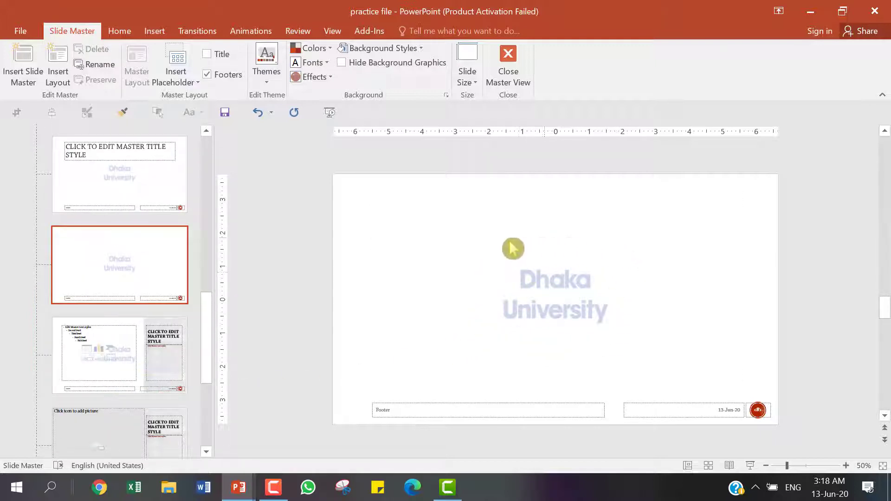